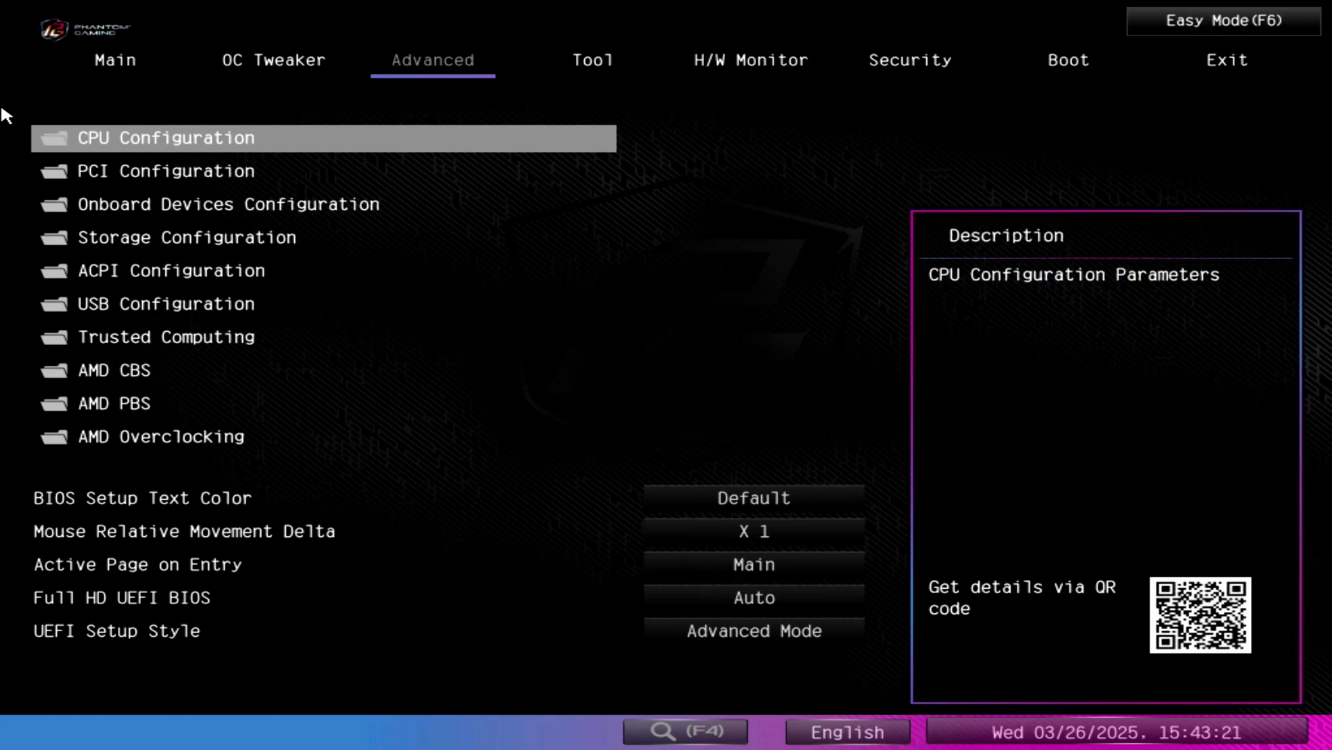
Browse the BIOS Advanced categories, ending back on CPU Configuration
key("Down")
key("Up")
key("Down")
key("Down")
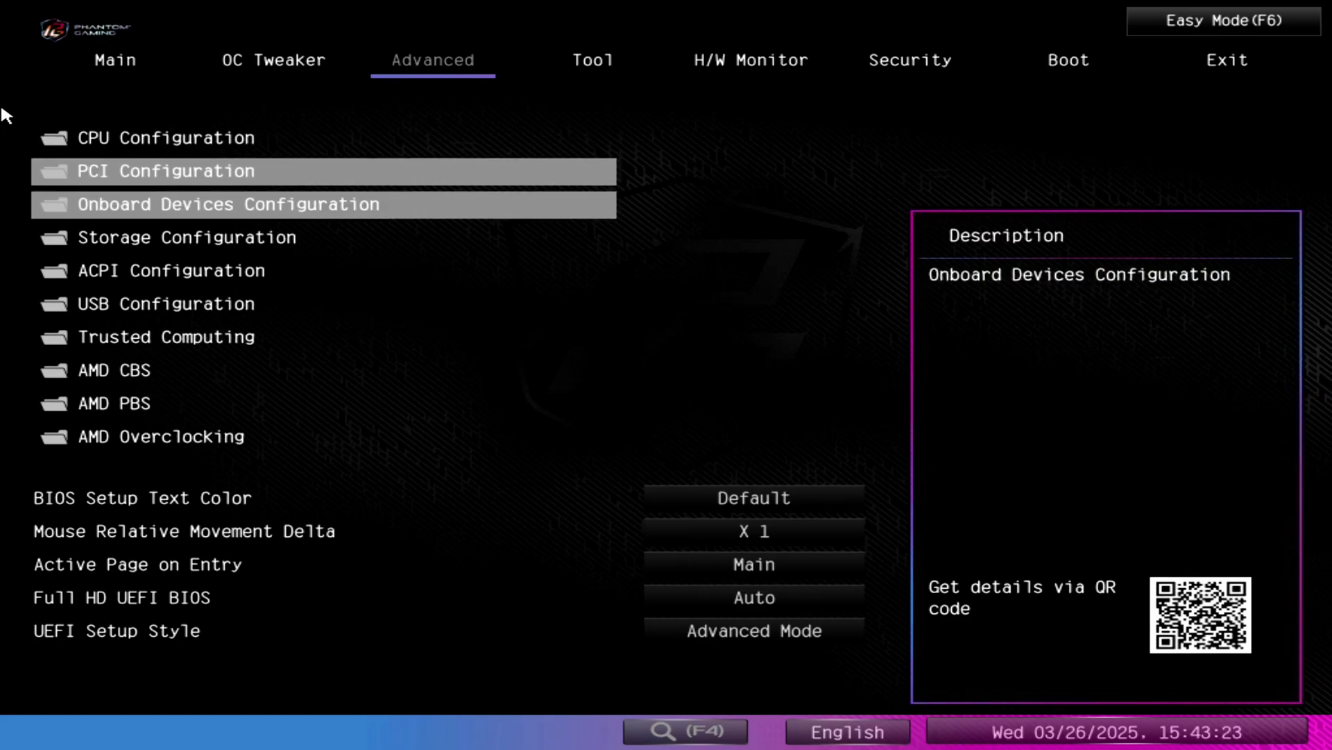
key("Down")
key("Up")
key("Up")
key("Up")
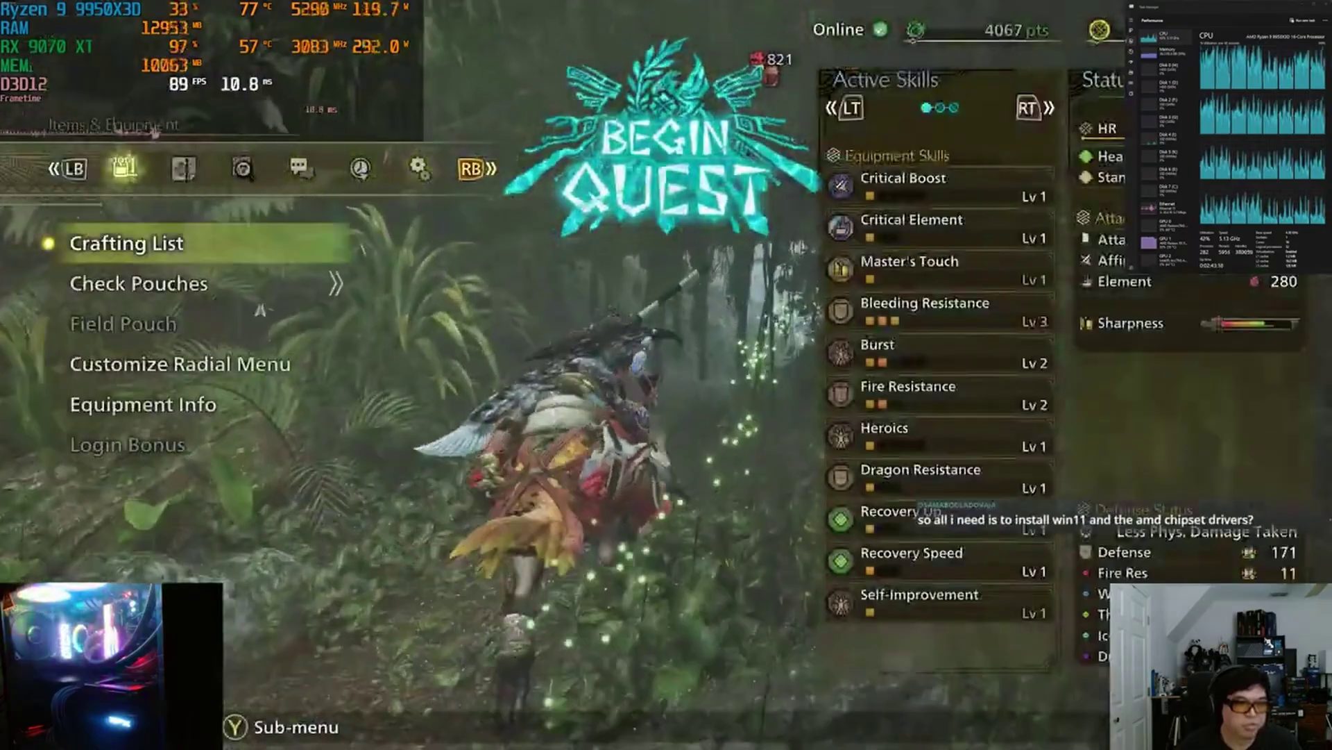
In the game, switch the pause menu to Missions, highlight SOS Flare, then close the menu
key("Right")
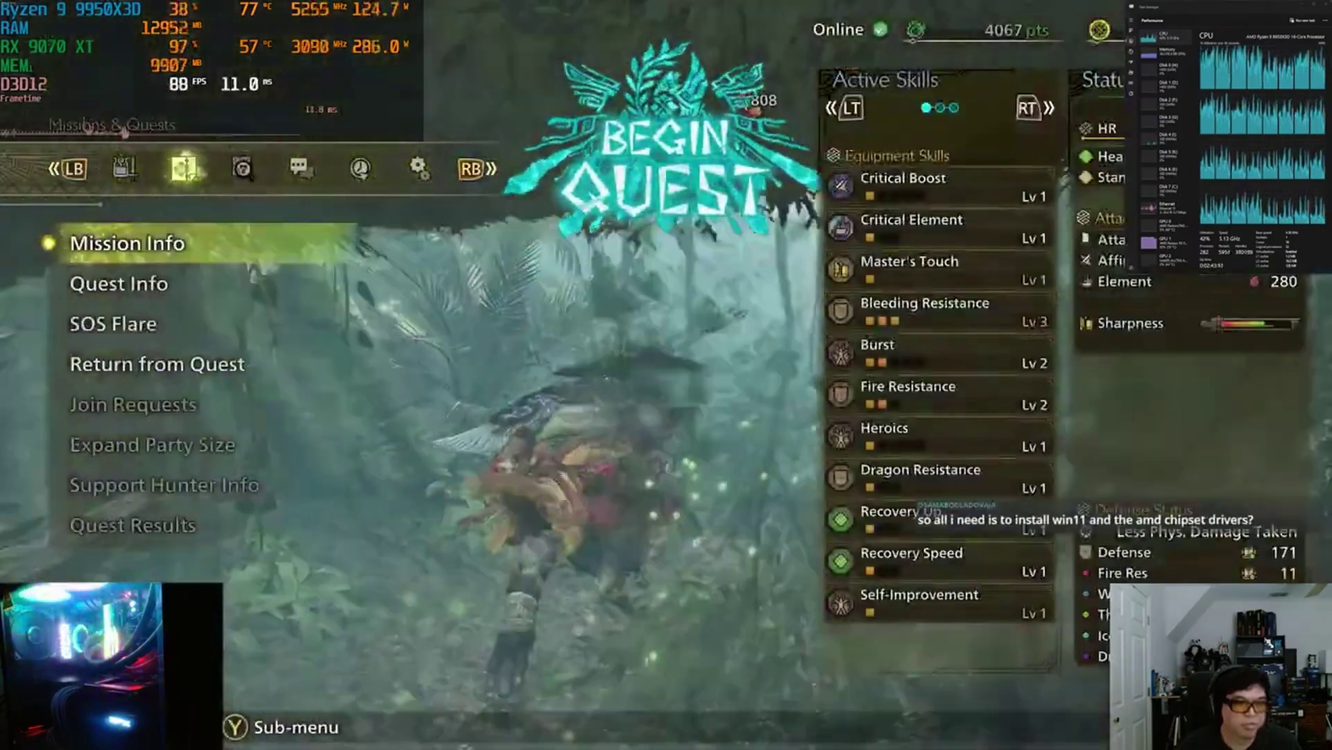
key("Down")
key("Down")
key("Escape")
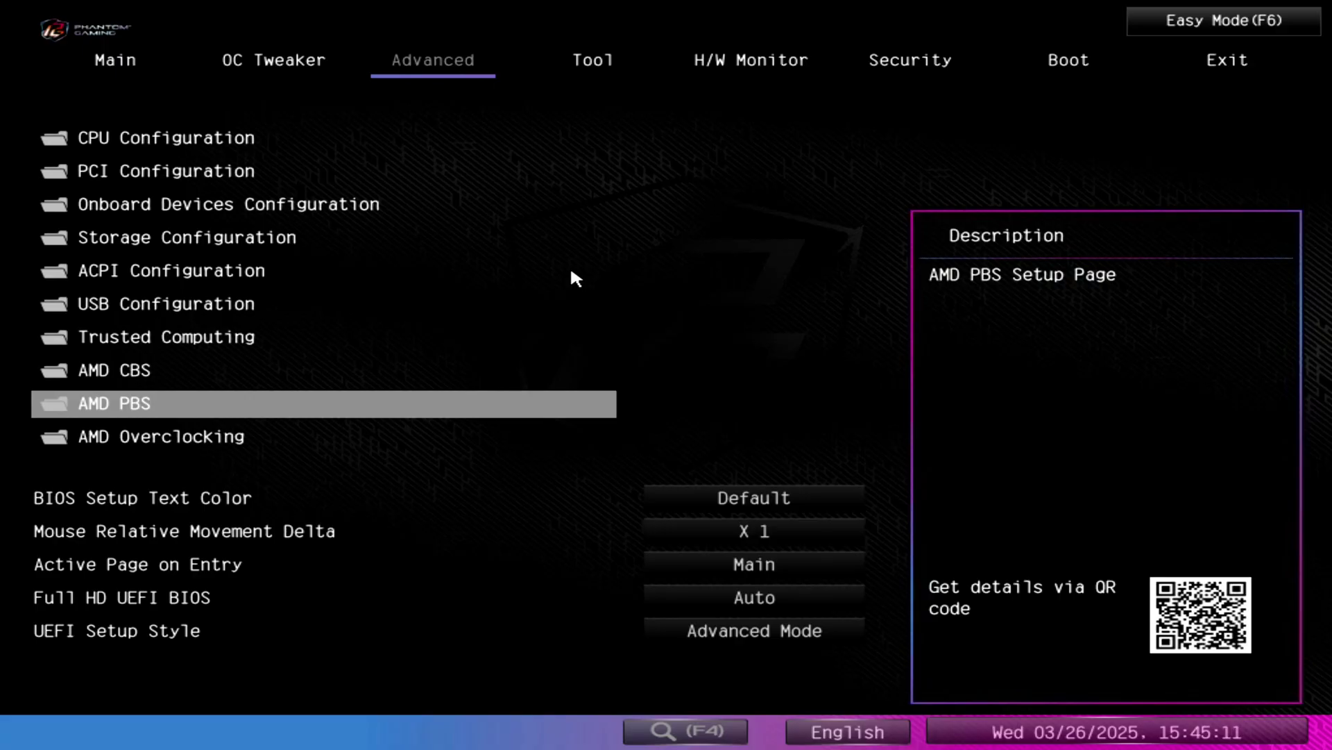
Arrow through the Advanced categories to highlight AMD CBS, between AMD PBS and AMD Overclocking
key("Up")
key("Up")
key("Up")
key("Up")
key("Up")
key("Up")
key("Up")
key("Up")
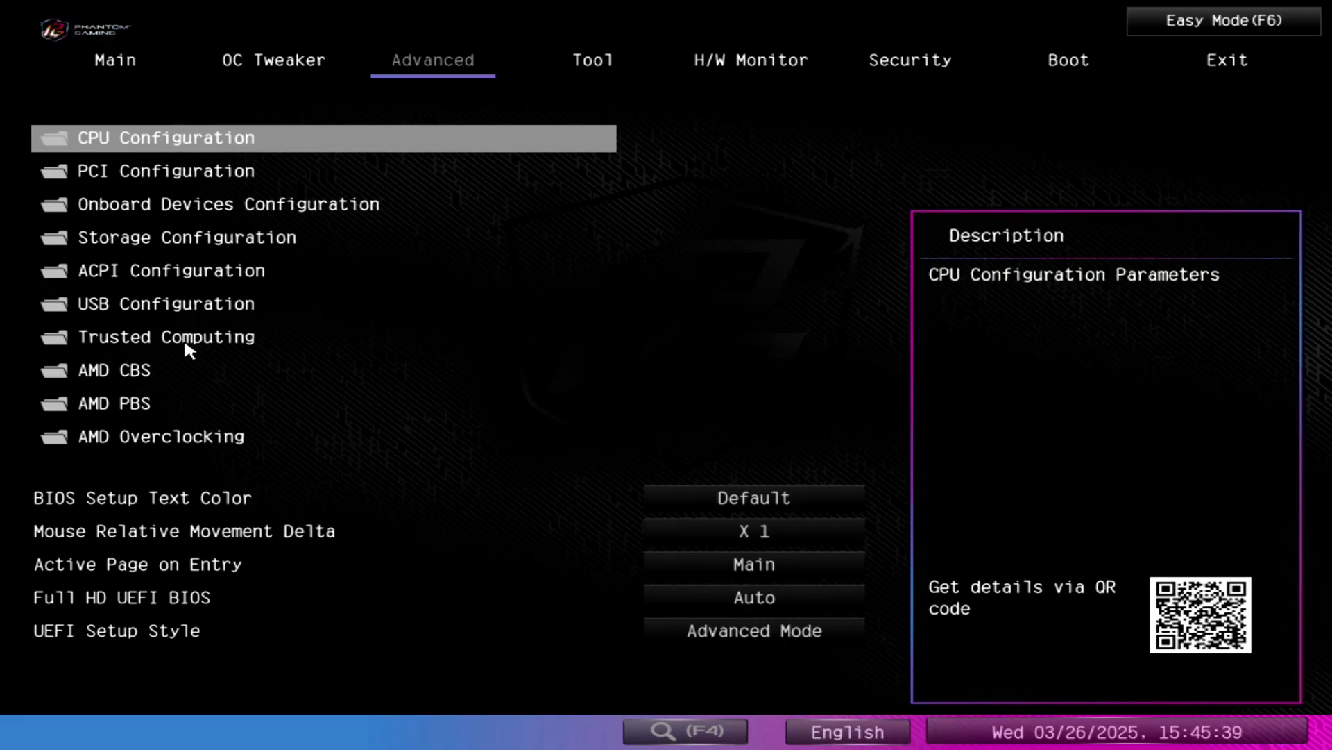
key("Down")
key("Down")
key("Down")
key("Down")
key("Down")
key("Down")
key("Down")
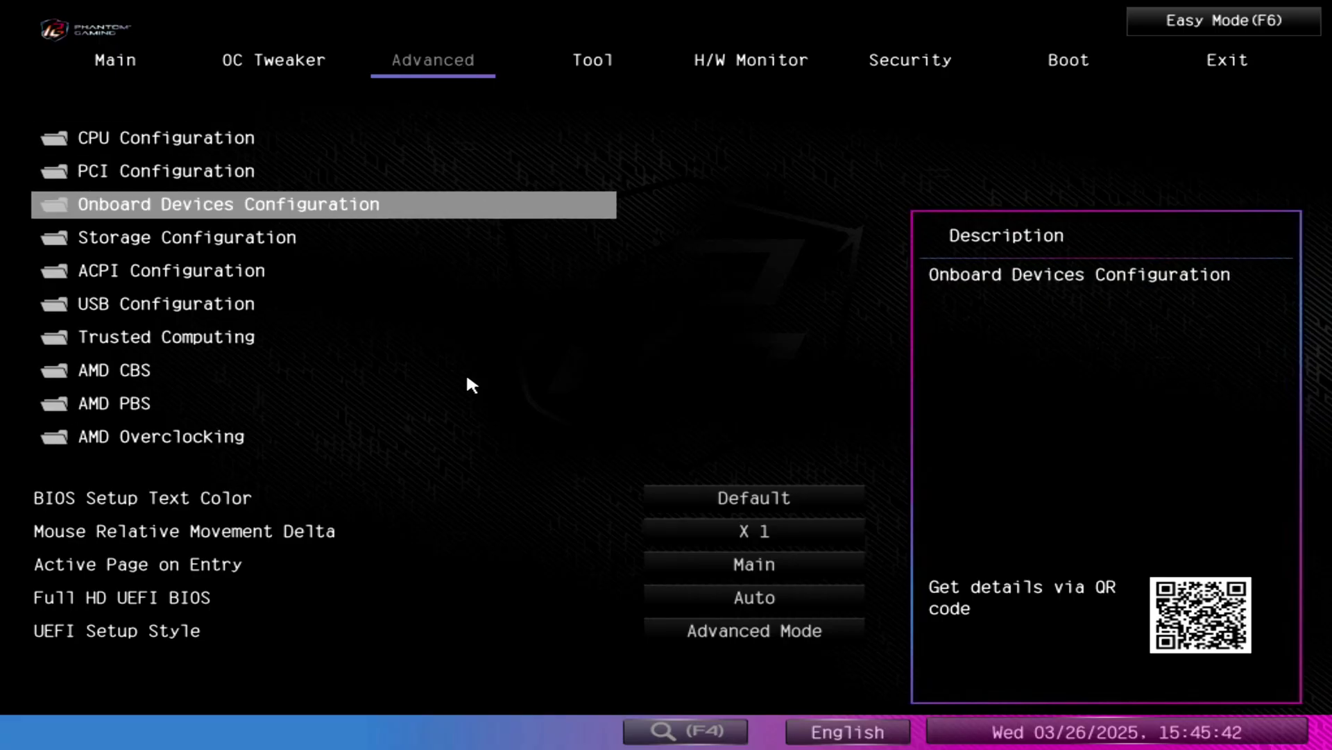
key("Down")
key("Down")
key("Up")
key("Up")
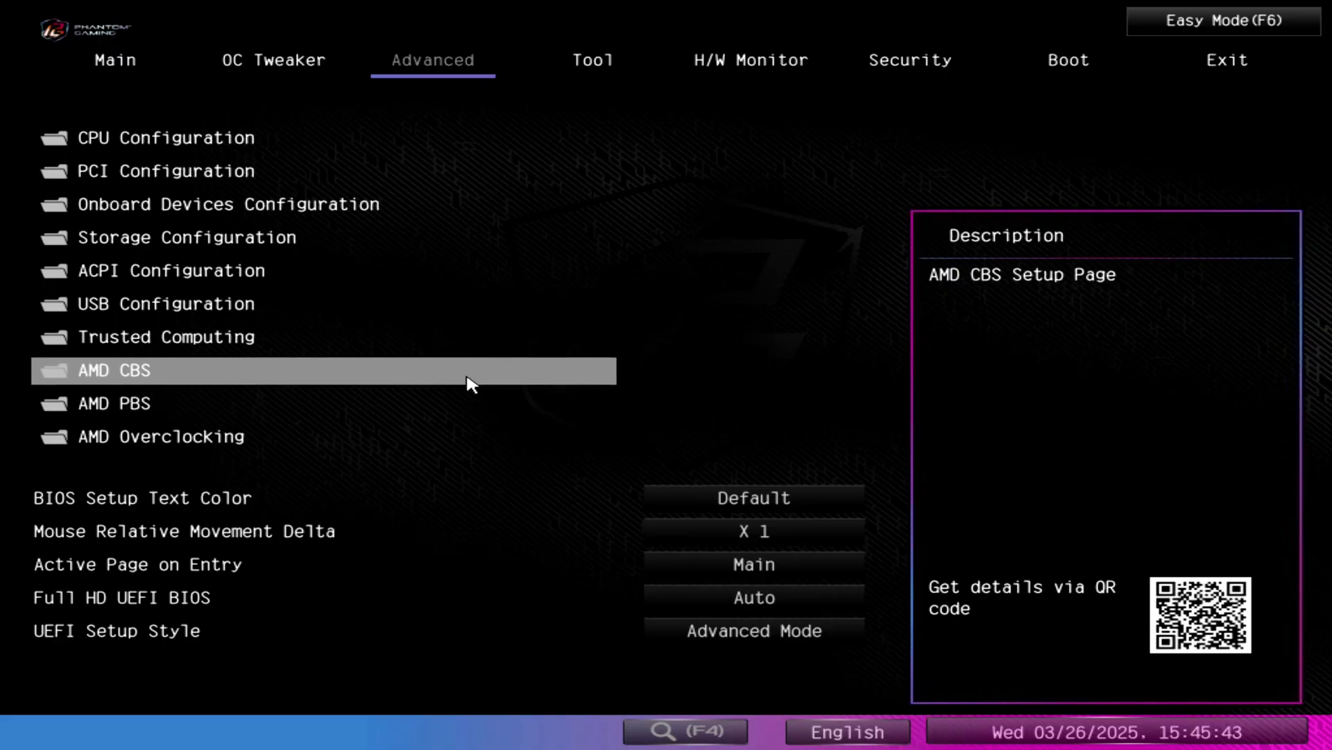
key("Down")
key("Down")
key("Up")
key("Up")
key("Down")
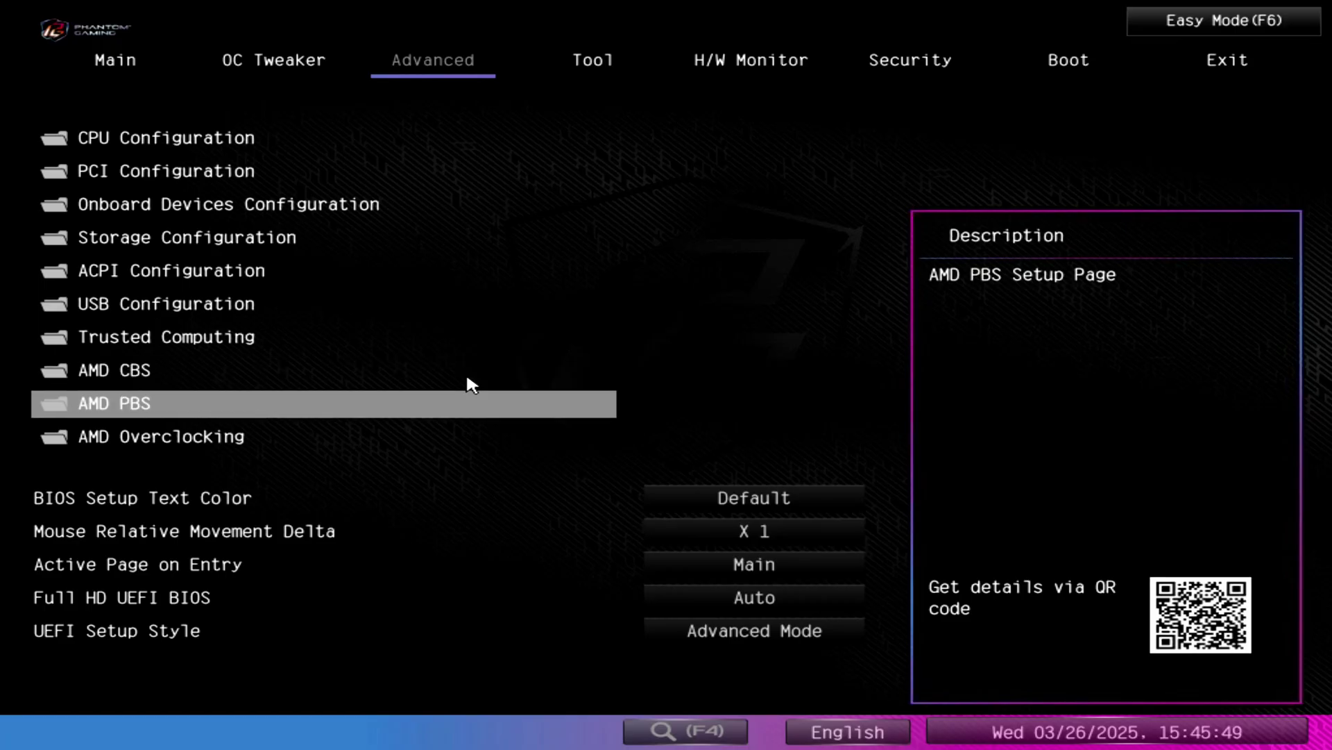
key("Down")
key("Up")
key("Up")
key("Down")
key("Down")
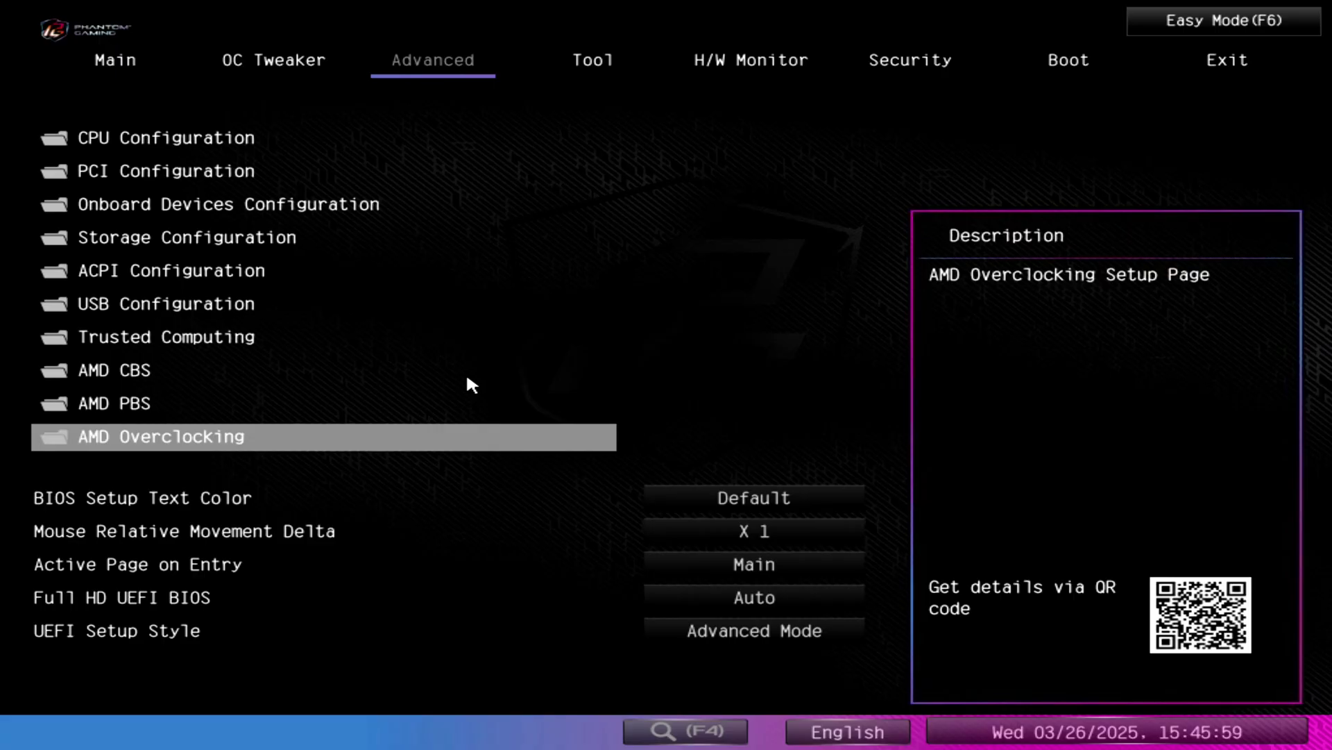
key("Up")
key("Up")
key("Up")
key("Up")
key("Up")
key("Up")
key("Down")
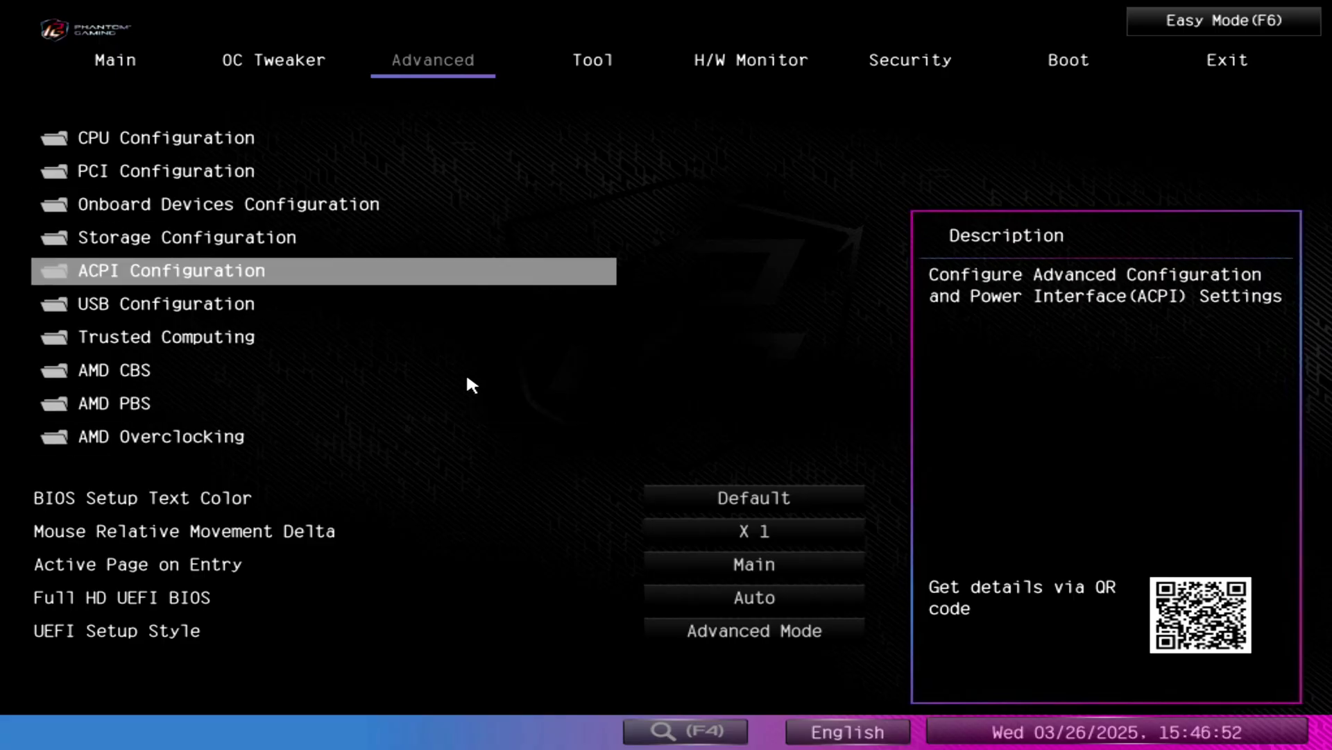
key("Down")
key("Down")
key("Down")
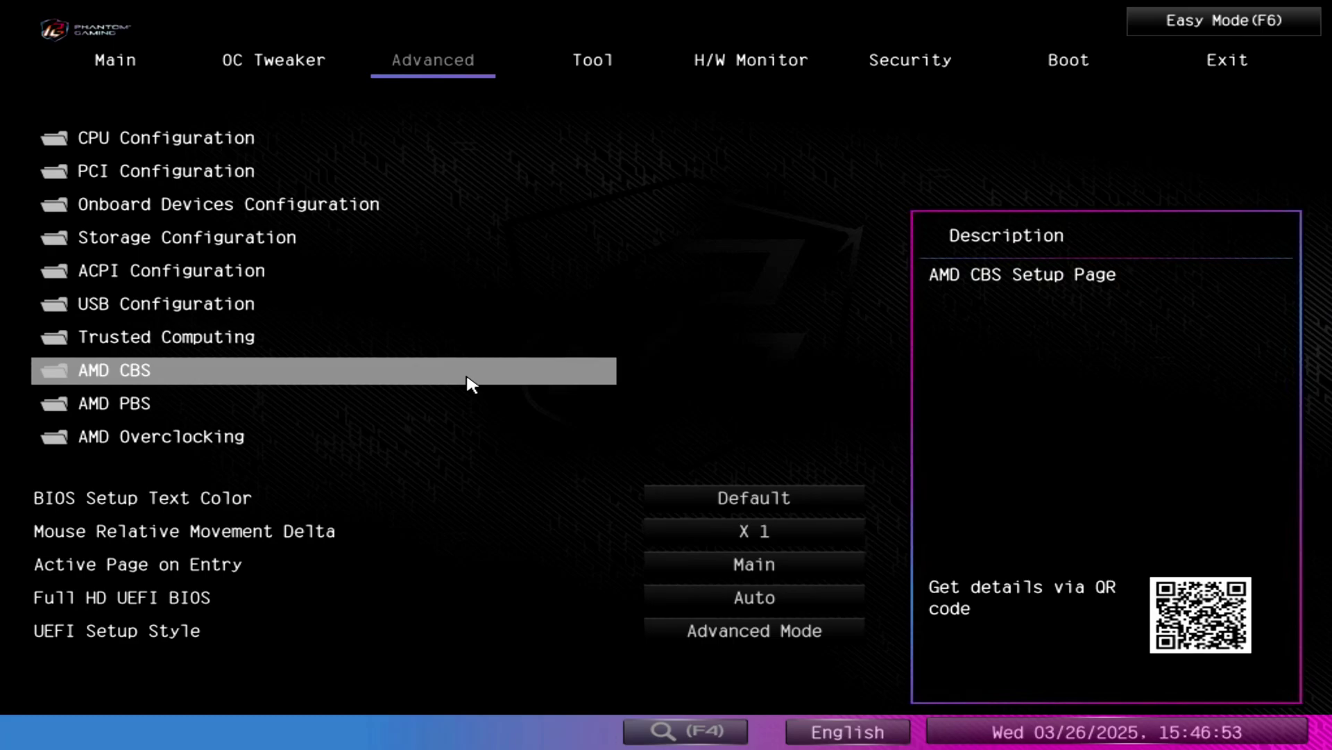
key("Down")
key("Up")
Enter AMD CBS and arrow down its option groups to open SMU Common Options
left_click(412, 381)
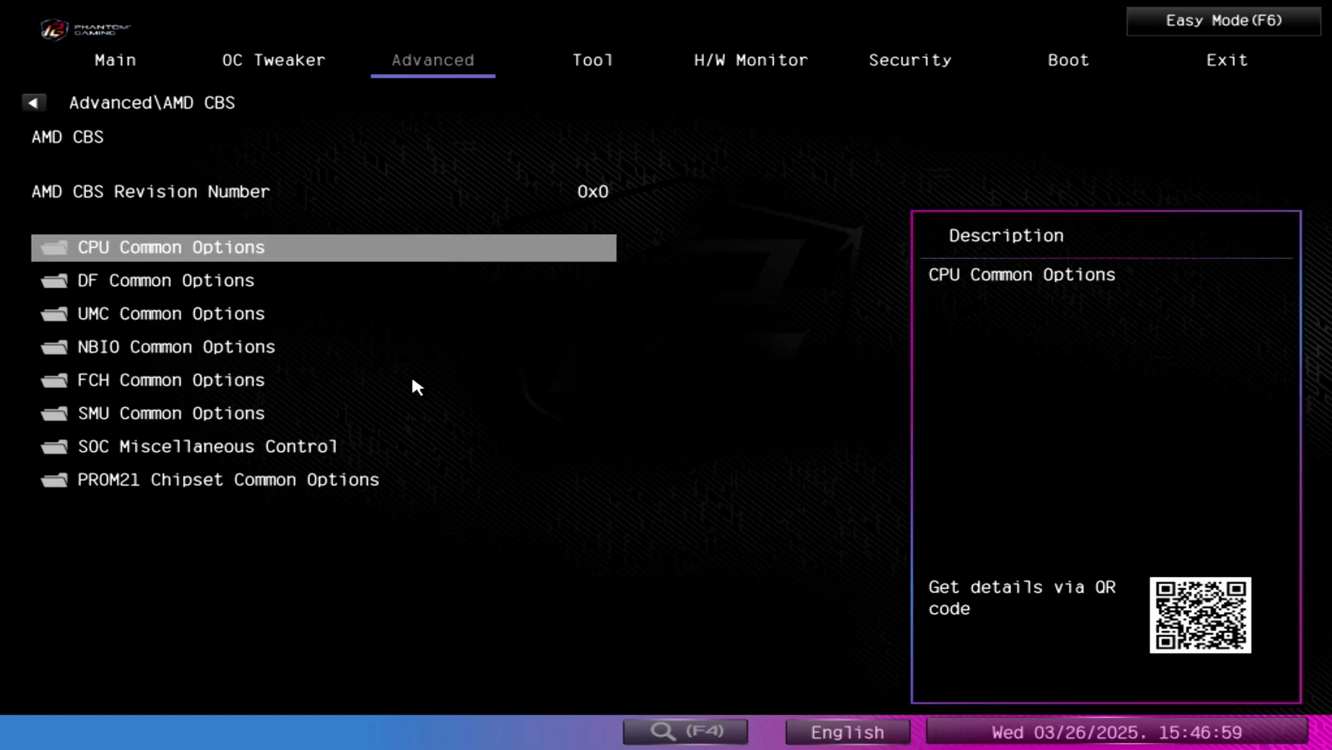
key("Down")
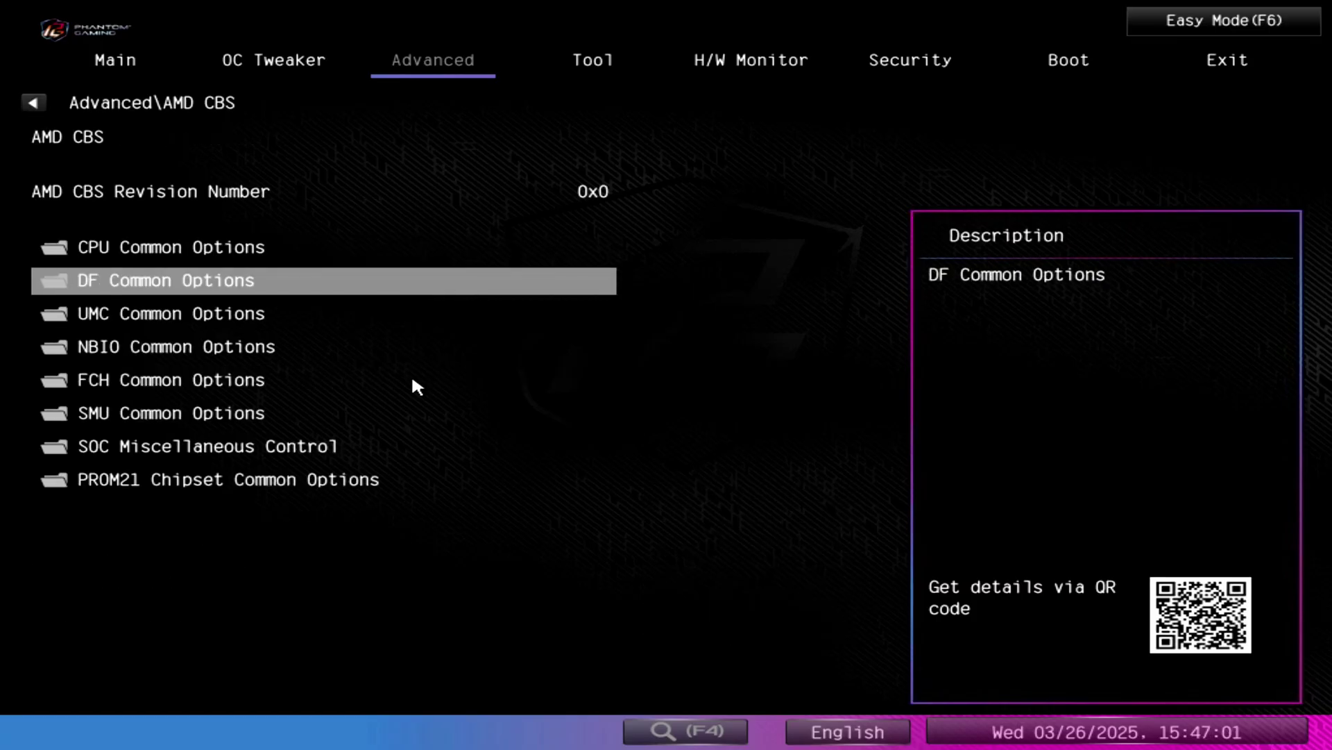
key("Up")
key("Down")
key("Down")
key("Down")
key("Down")
key("Down")
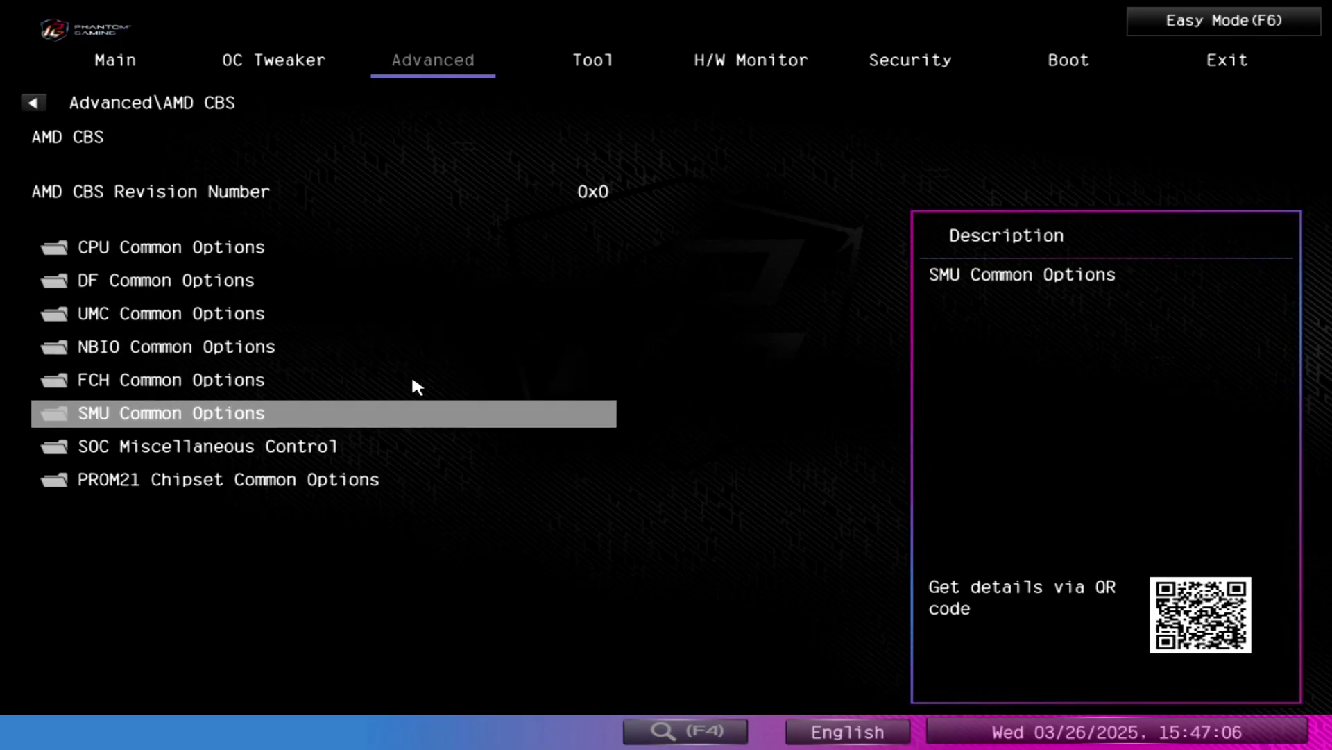
key("Up")
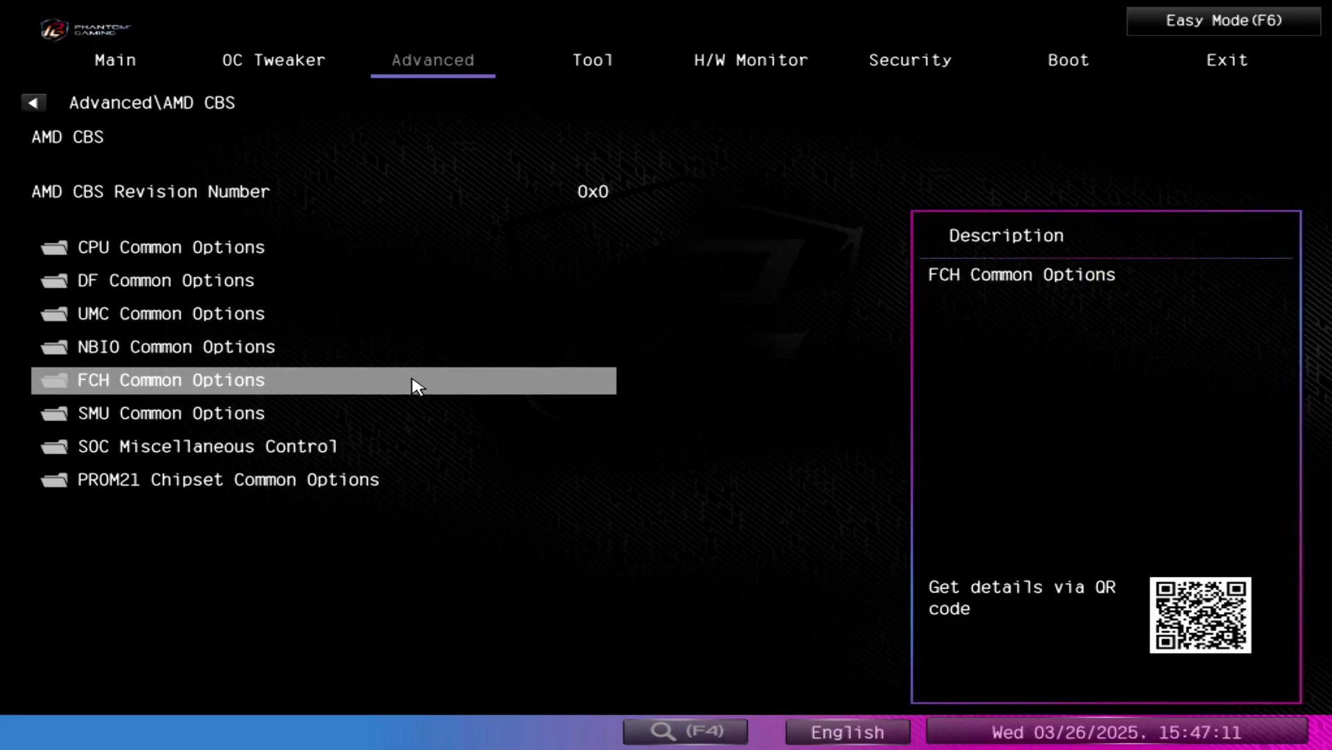
key("Up")
key("Up")
key("Up")
key("Up")
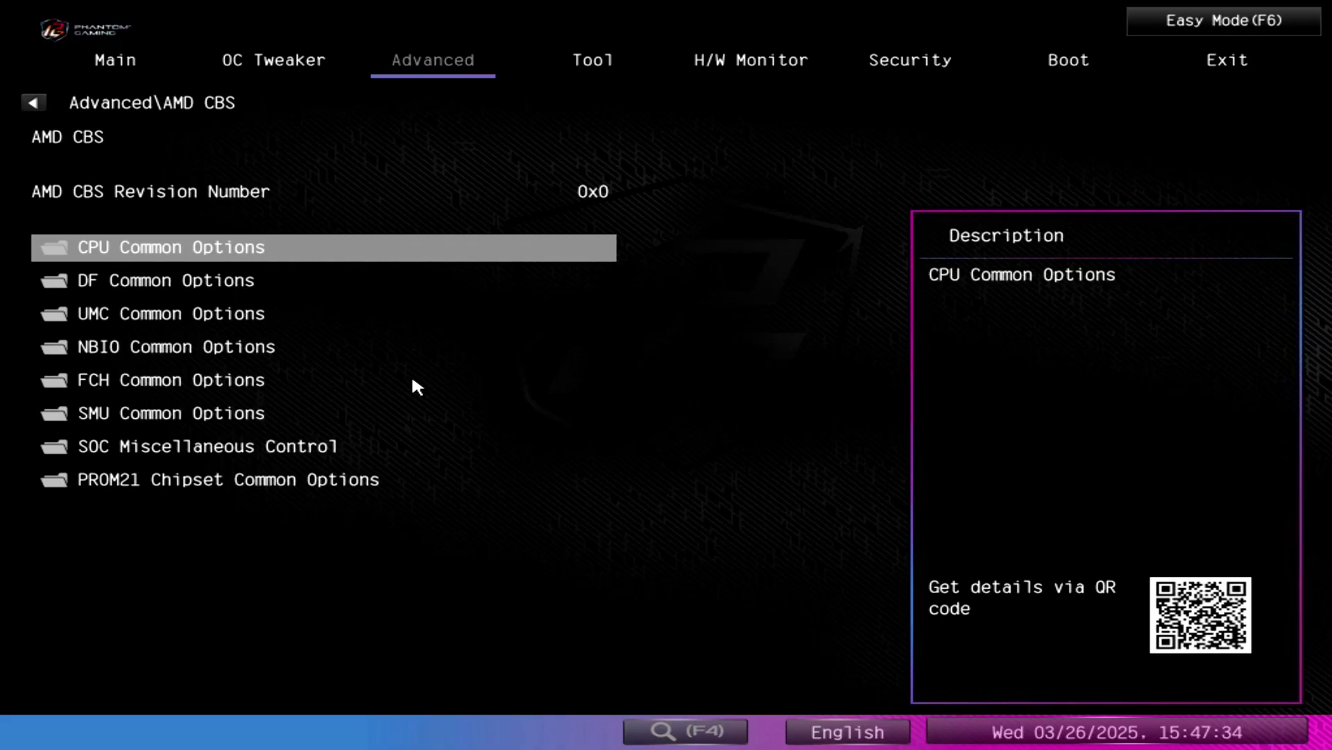
key("Down")
key("Down")
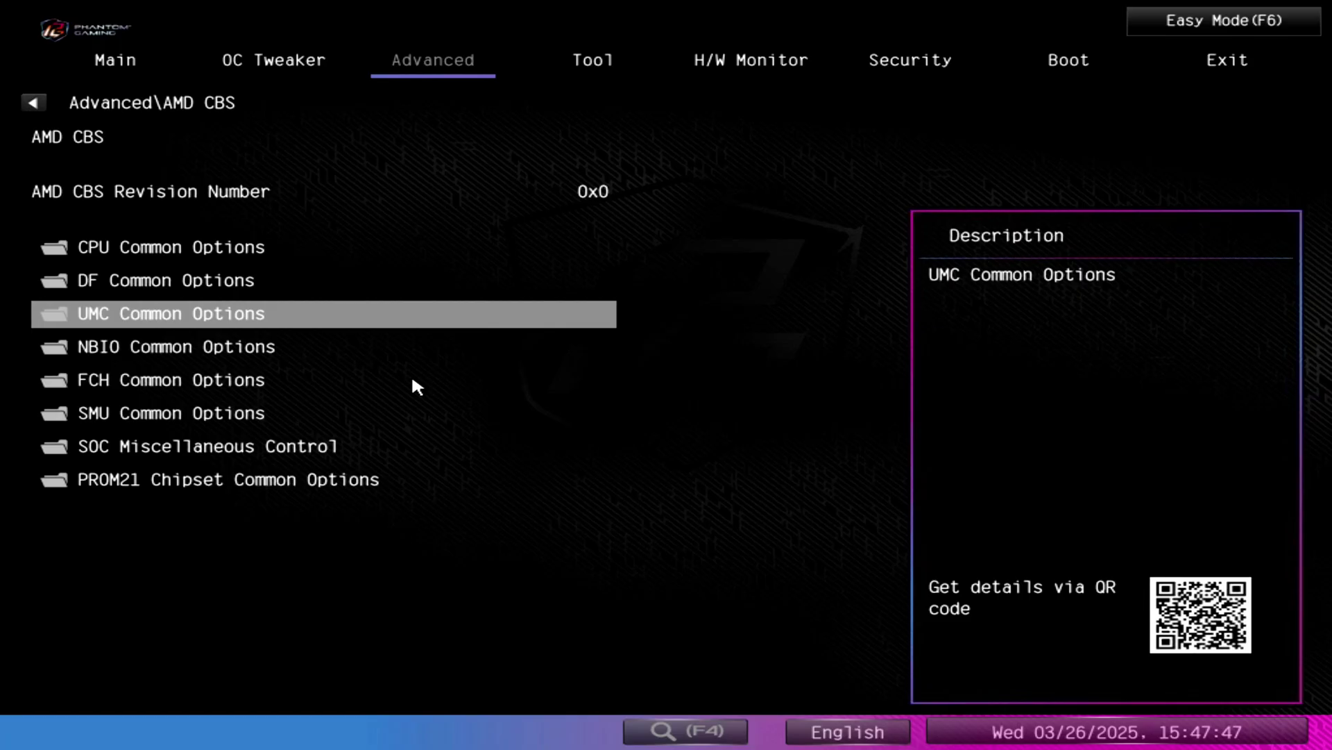
key("Down")
key("Down")
key("Down")
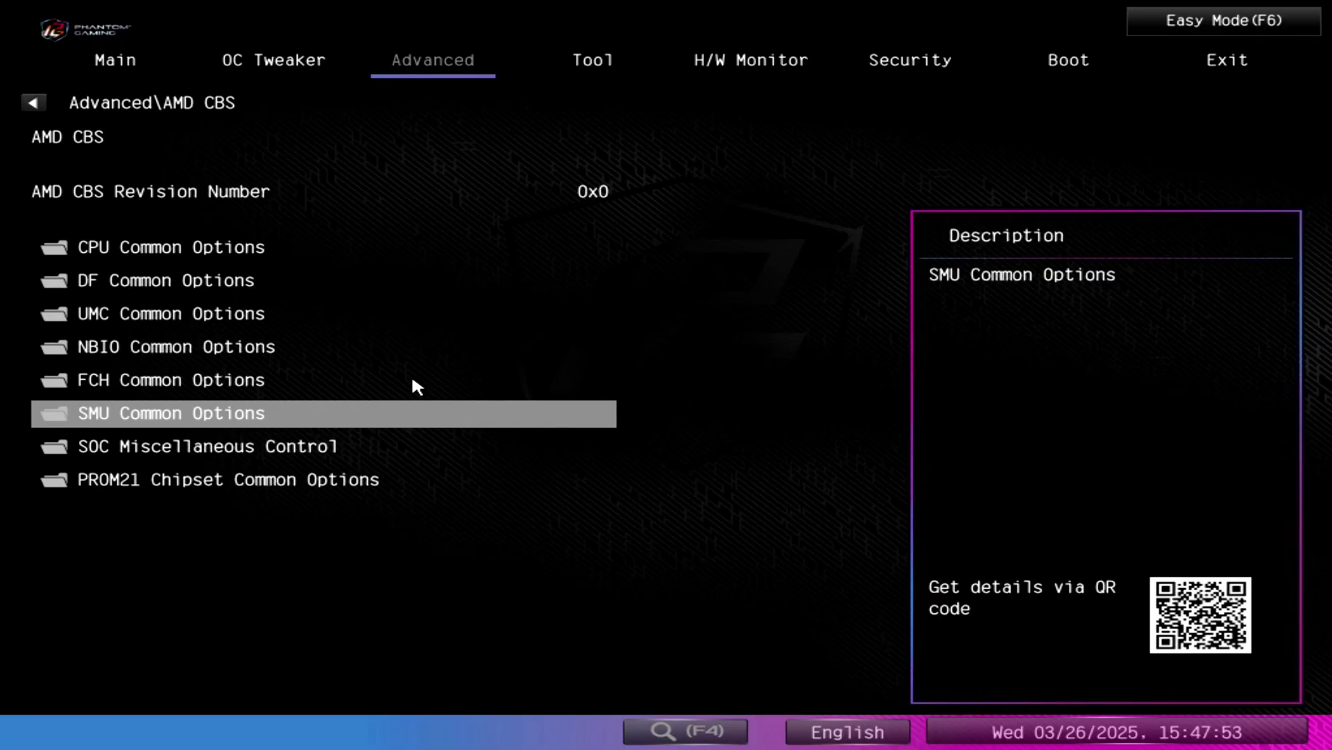
key("Return")
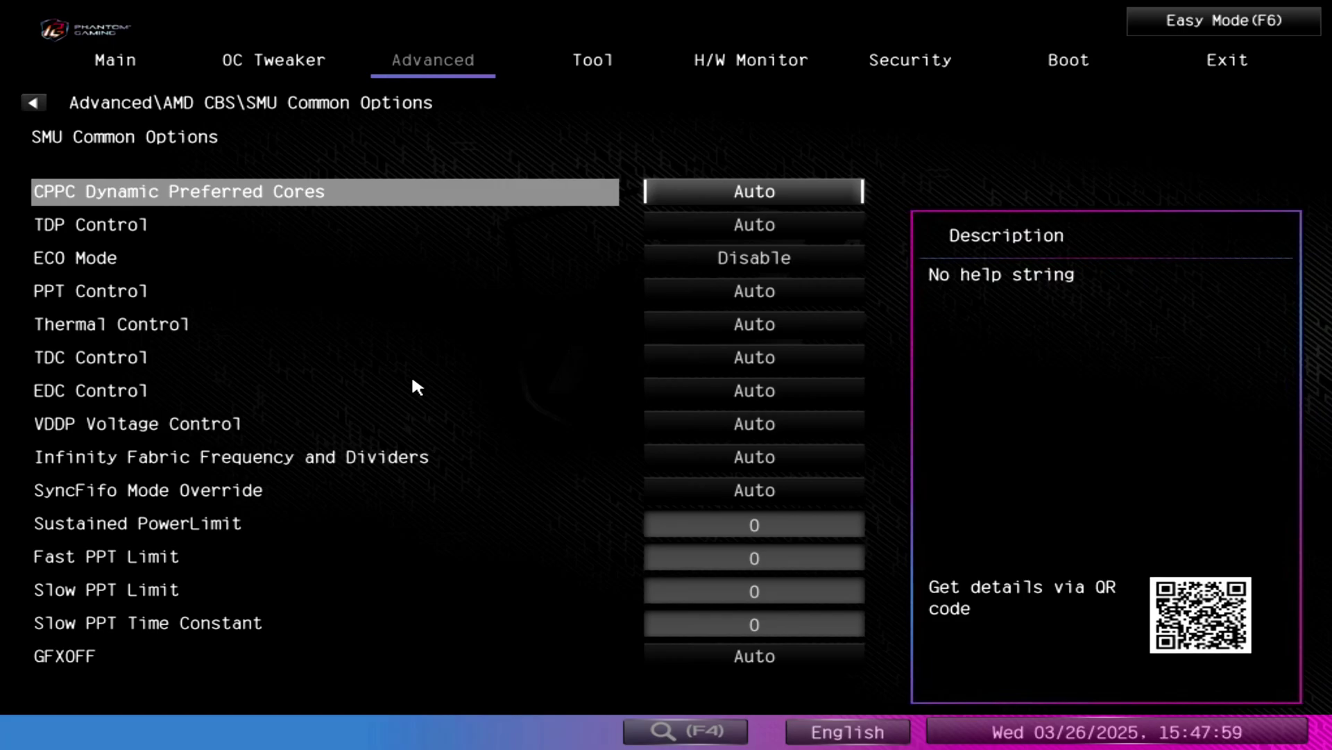
Open the CPPC Dynamic Preferred Cores choices and cycle through Frequency, Driver and Cache
key("Down")
key("Up")
key("Return")
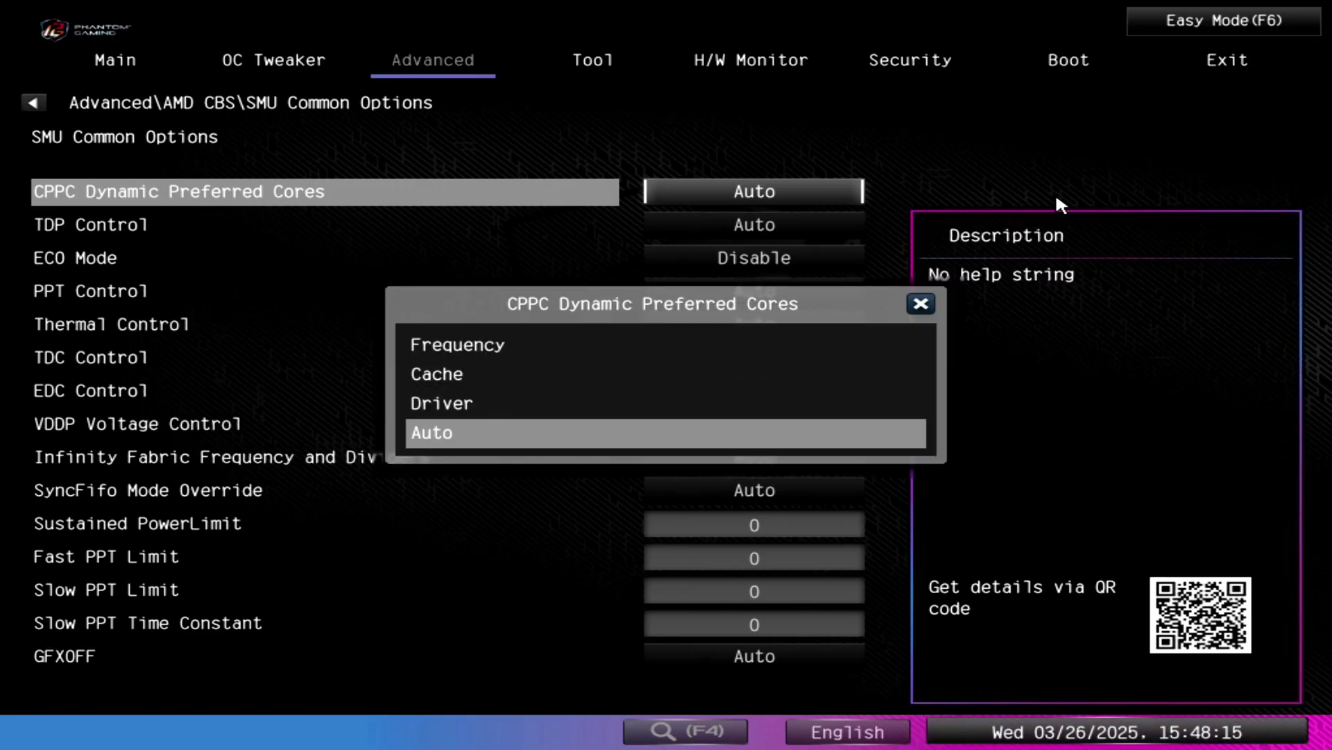
key("Up")
key("Up")
key("Up")
key("Down")
key("Down")
key("Down")
key("Up")
key("Up")
key("Up")
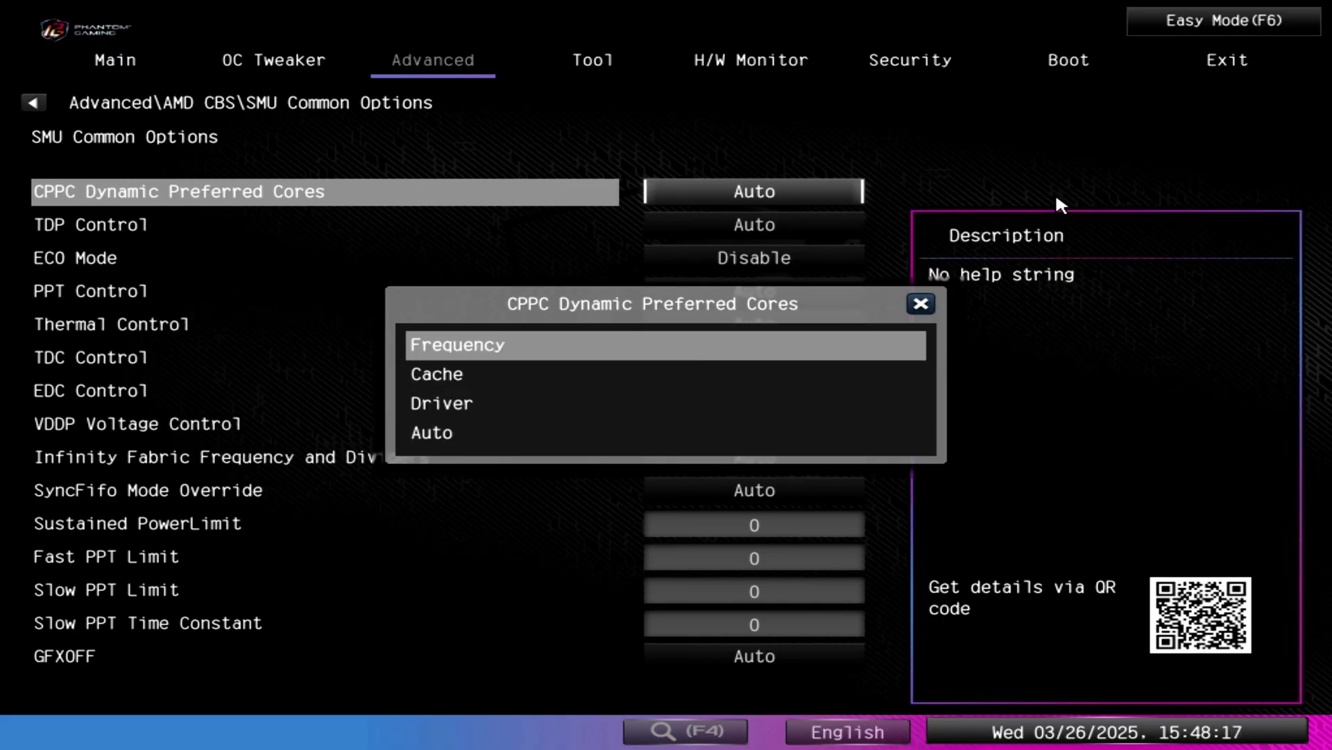
key("Down")
key("Down")
key("Up")
key("Up")
key("Up")
key("Up")
key("Up")
key("Up")
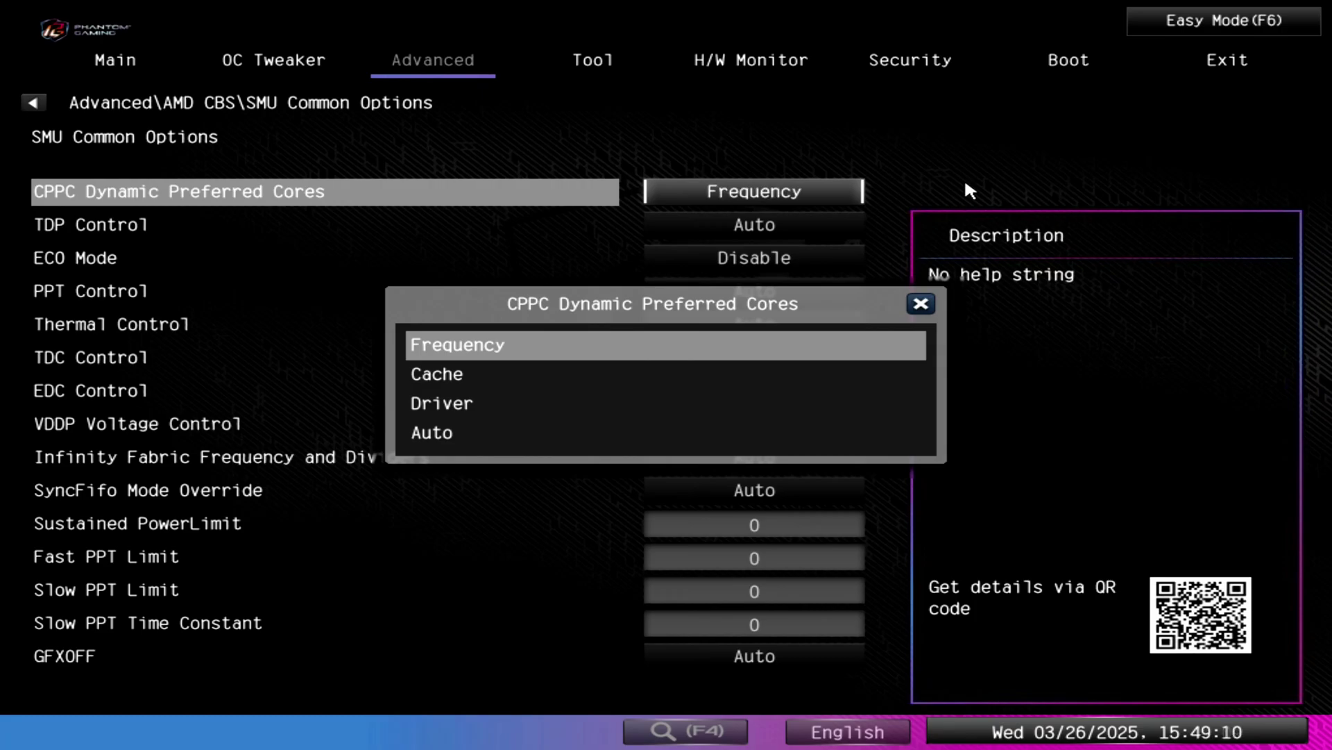
key("Down")
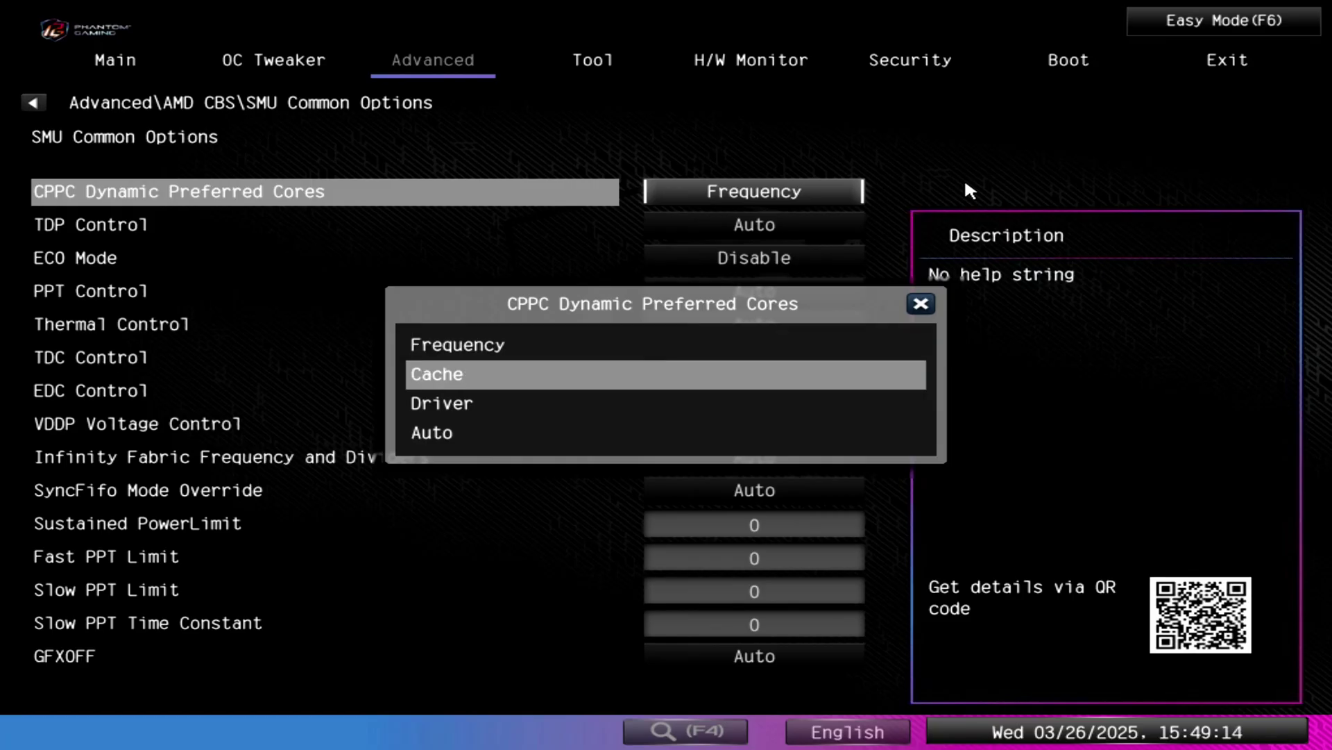
key("Return")
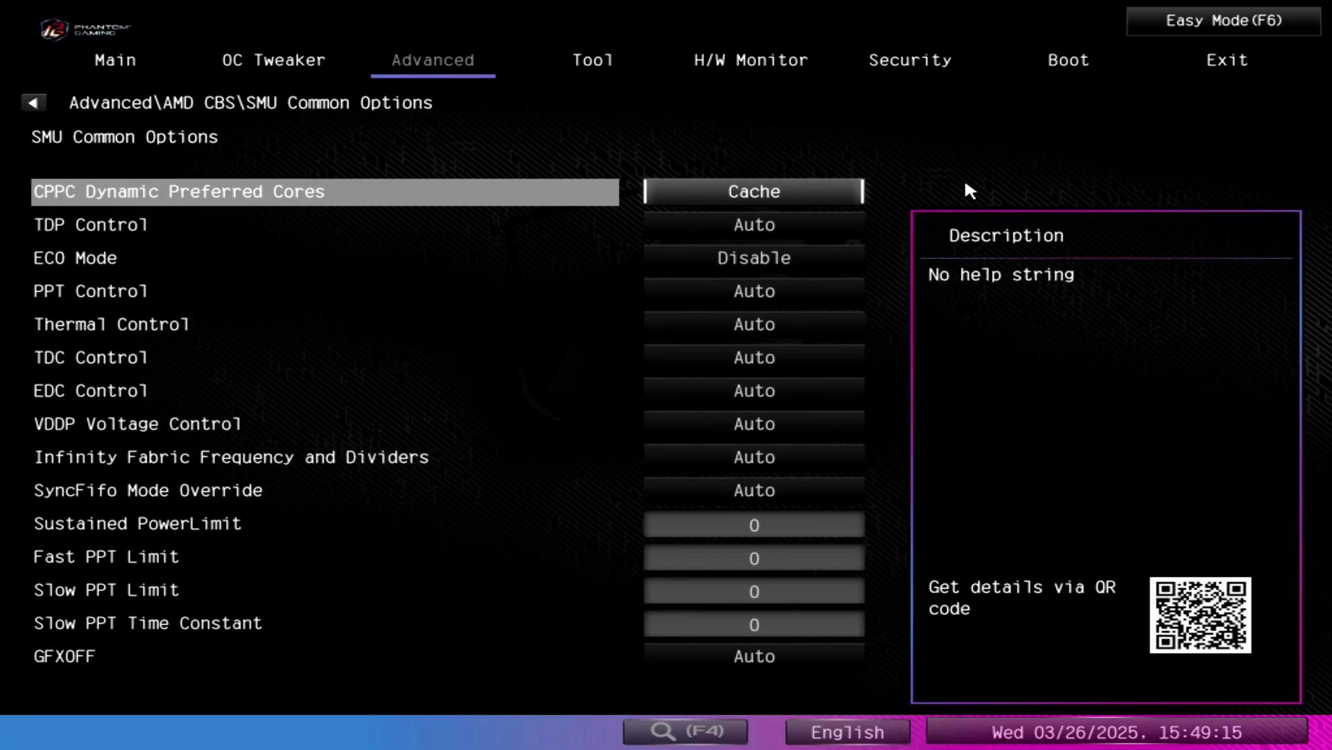